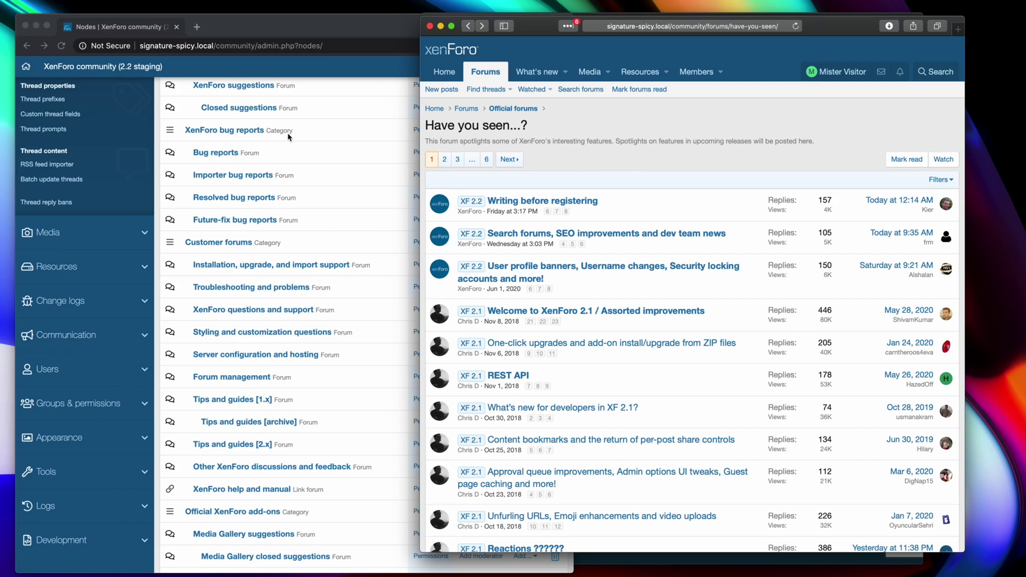
# Open the Forums index and scroll through it, returning to the XenForo bug reports category.
pyautogui.click(466, 108)
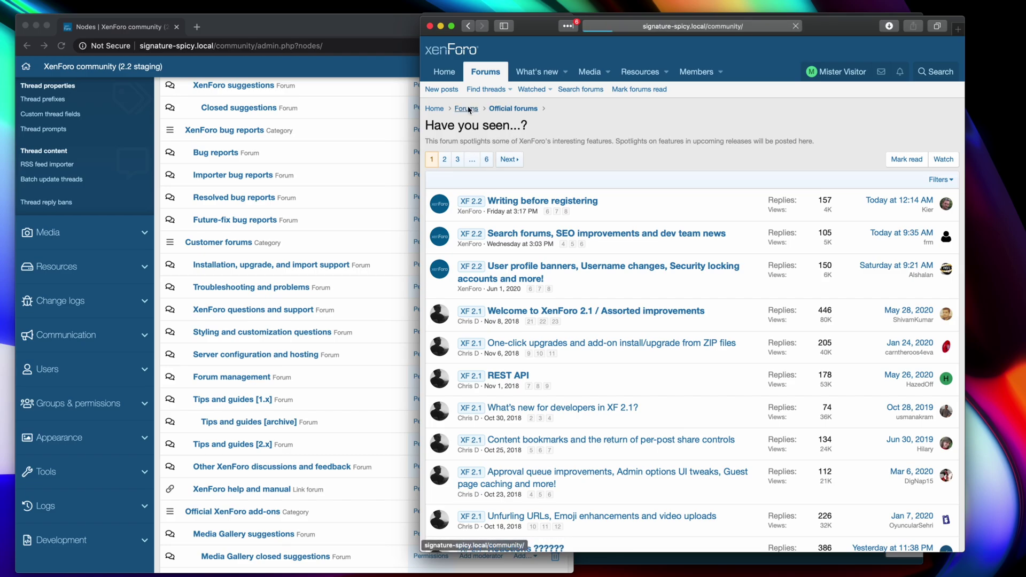
pyautogui.scroll(-2, 558, 355)
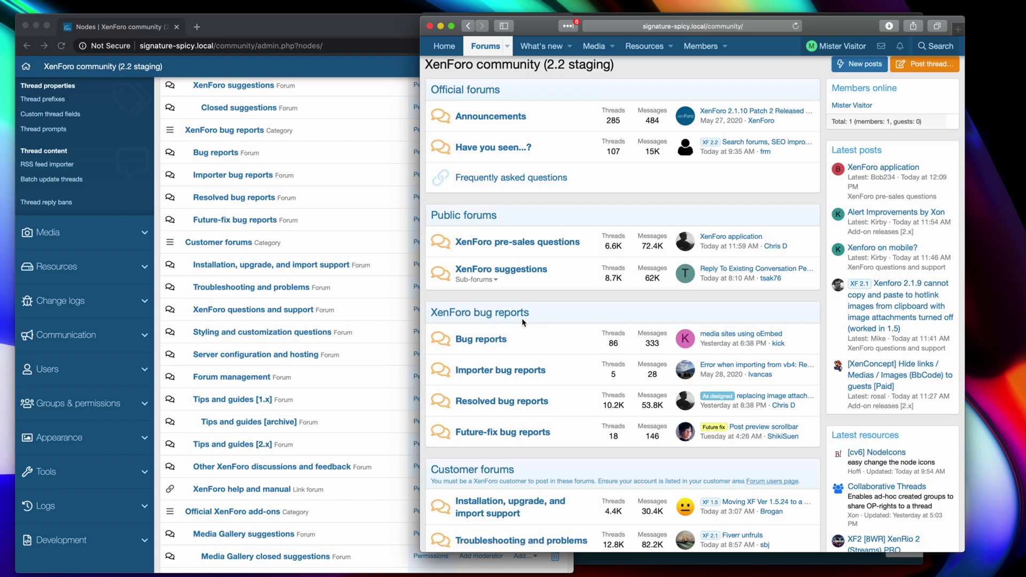
pyautogui.scroll(-7, 529, 382)
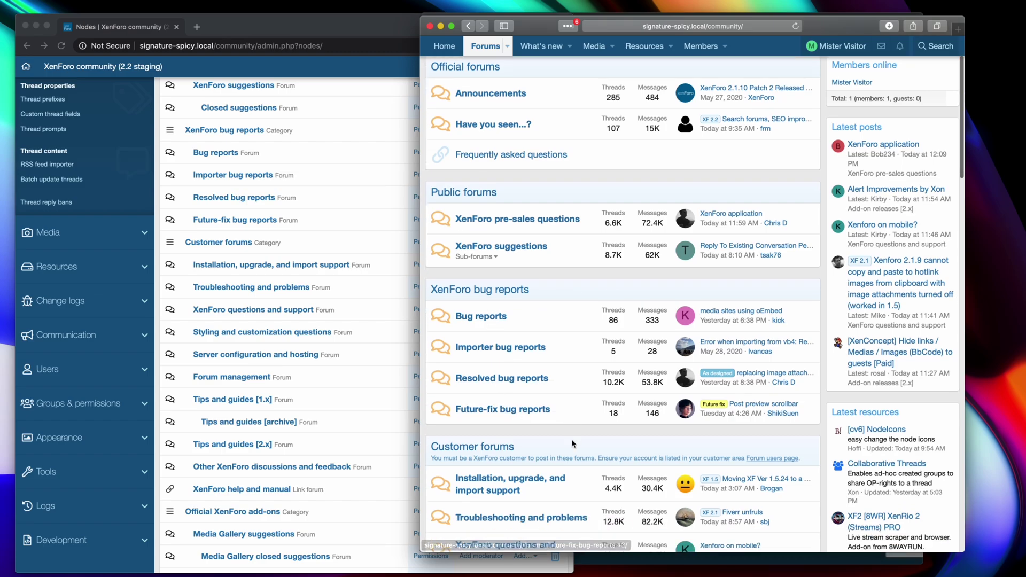
pyautogui.scroll(-3, 572, 444)
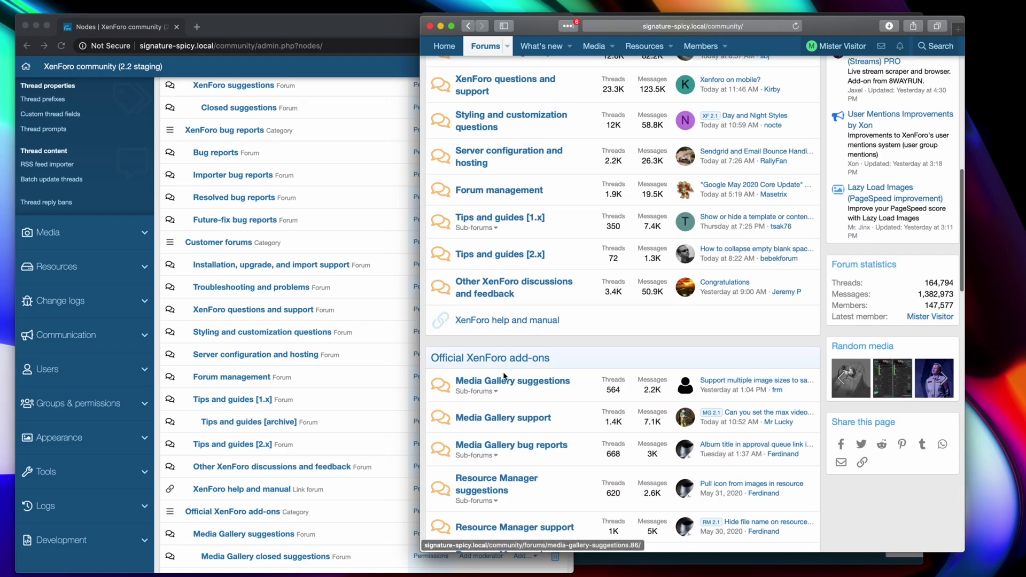
pyautogui.scroll(-3, 559, 379)
pyautogui.scroll(-2, 559, 377)
pyautogui.scroll(-1, 559, 376)
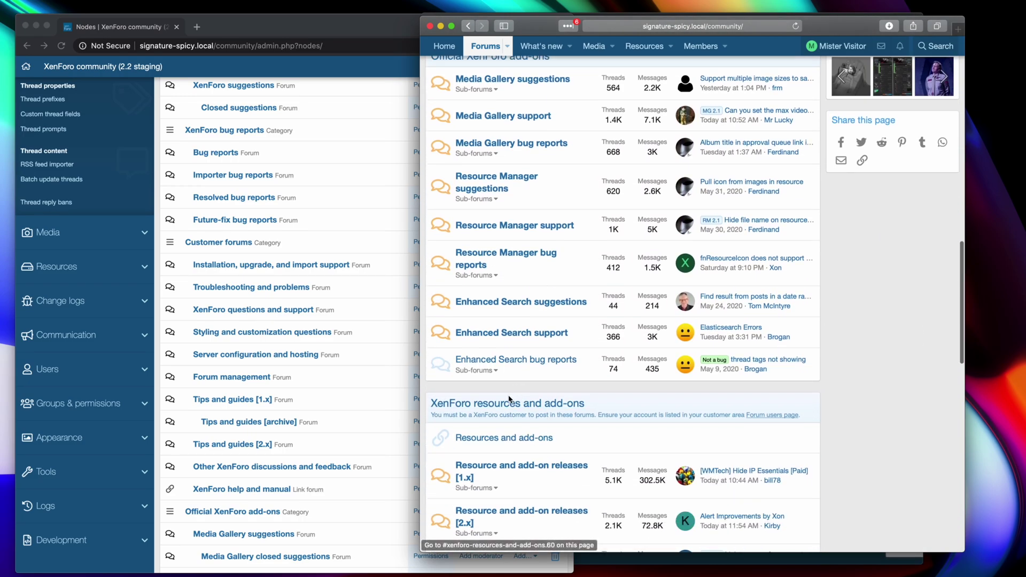
pyautogui.scroll(8, 598, 334)
pyautogui.scroll(3, 535, 219)
pyautogui.scroll(2, 537, 205)
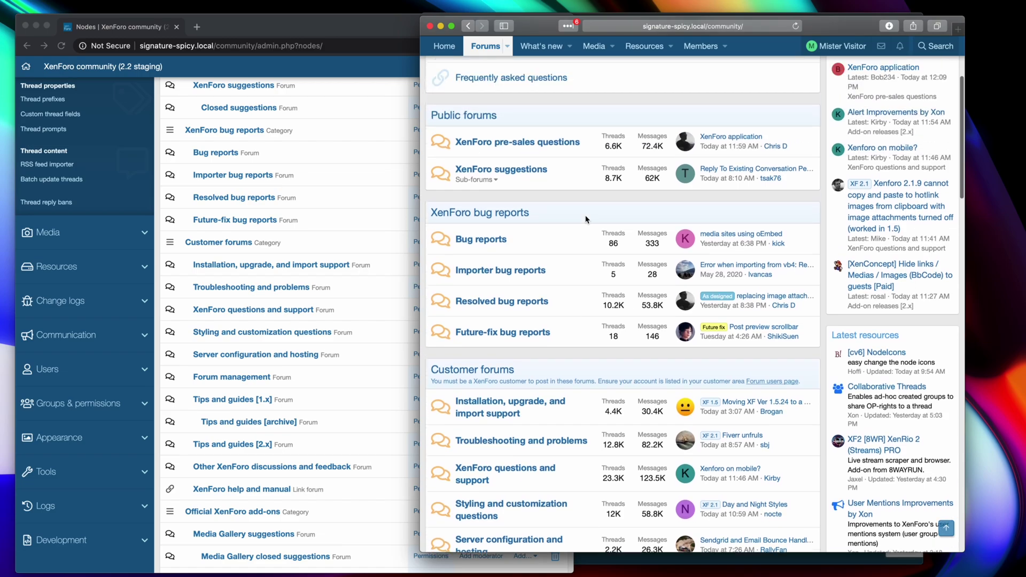
# Add a child Search forum node under the XenForo bug reports category.
pyautogui.click(239, 30)
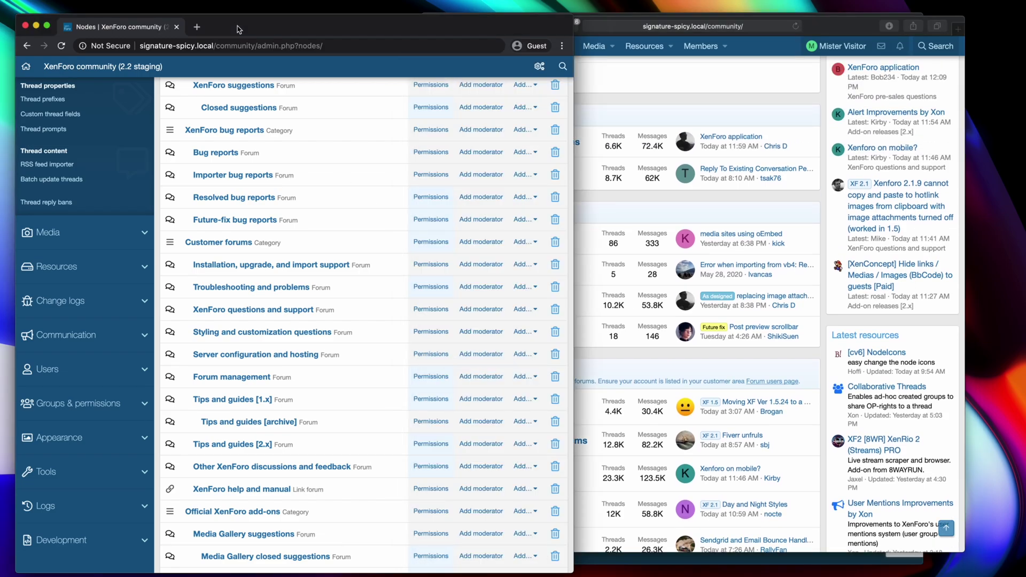
pyautogui.click(522, 130)
pyautogui.click(438, 188)
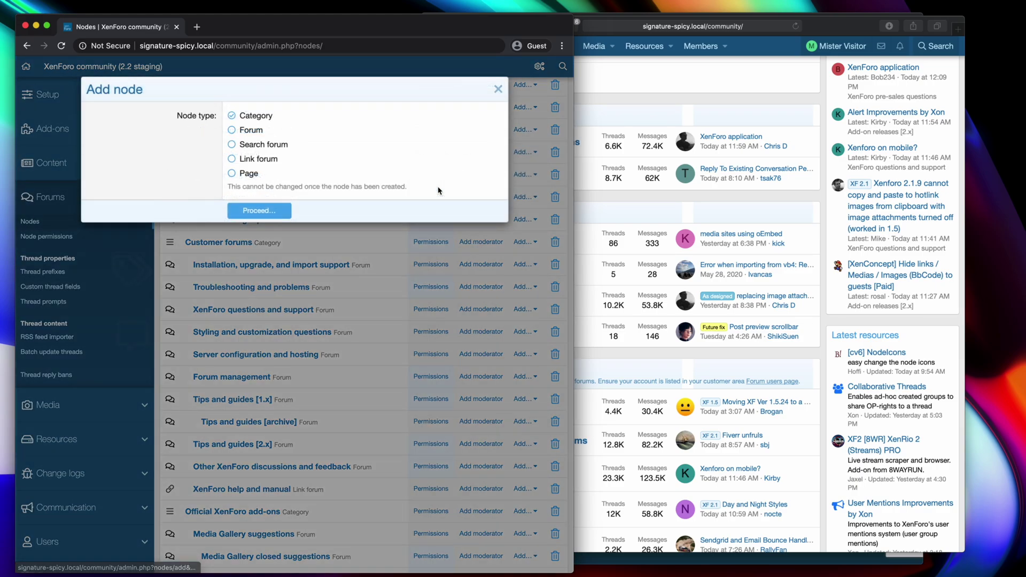
pyautogui.click(232, 145)
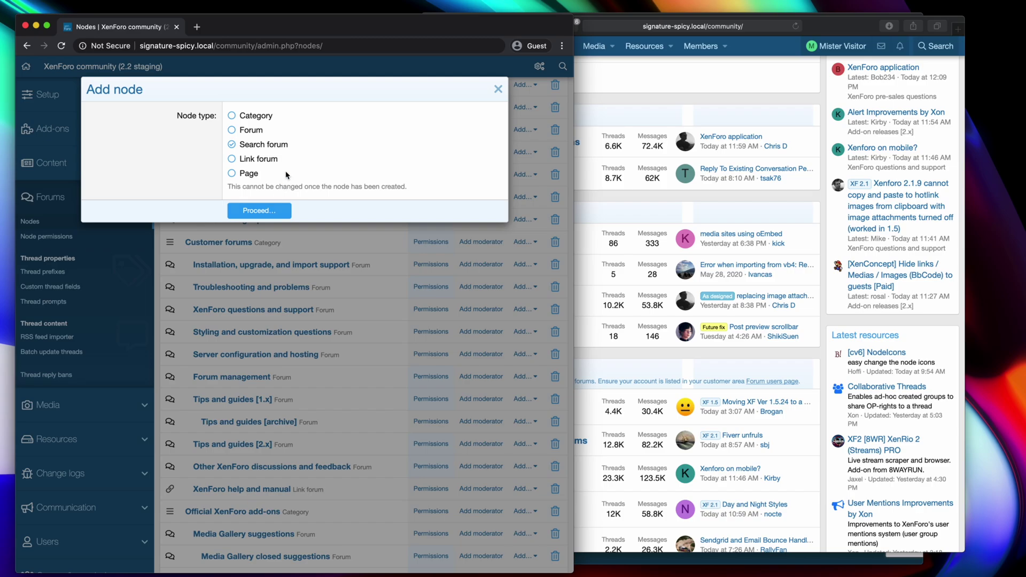
pyautogui.click(262, 211)
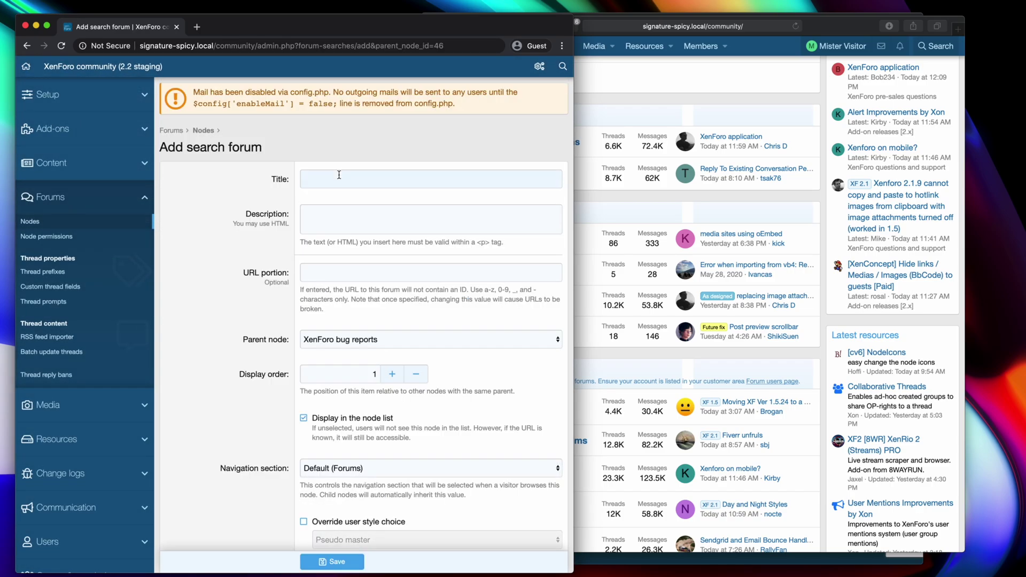
# Title the search forum 'Recently reported and fixed', correcting the misspelling.
pyautogui.write('Recentrly repor')
pyautogui.write('ted and fixed')
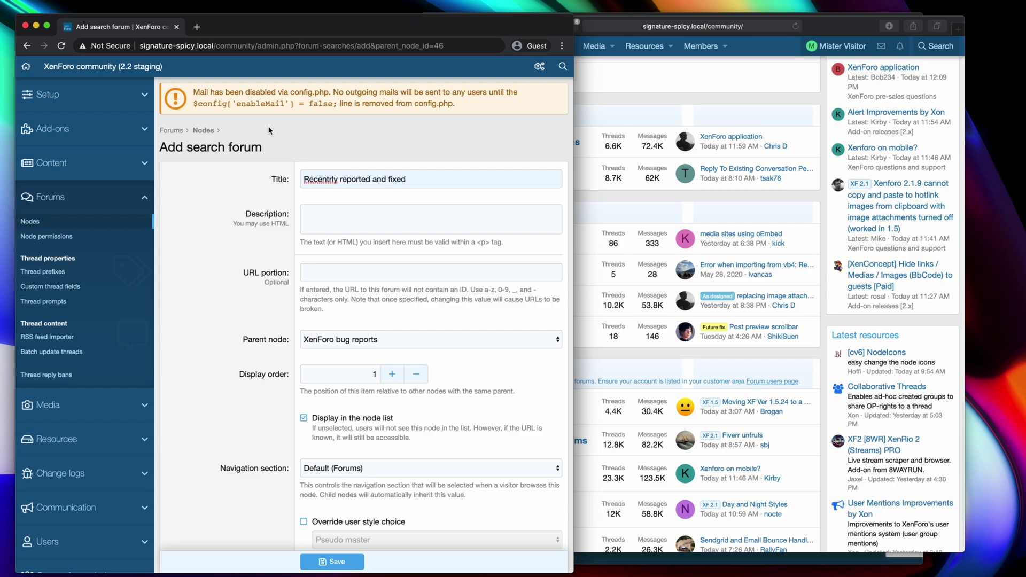
pyautogui.click(329, 179)
pyautogui.press('BackSpace')
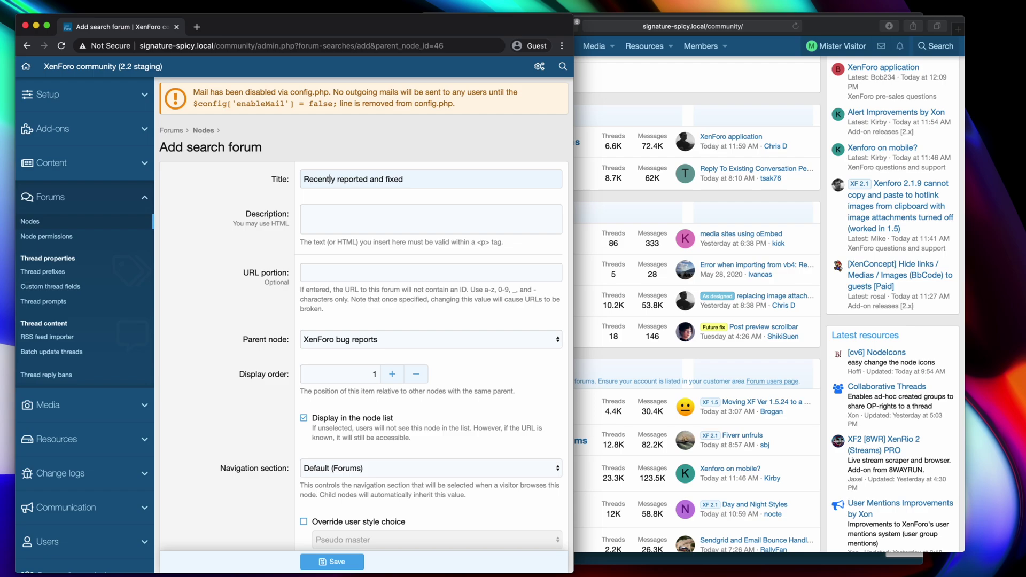
# Scroll down to Thread criteria so the Resolved bugs prefixes are visible.
pyautogui.scroll(-3, 291, 346)
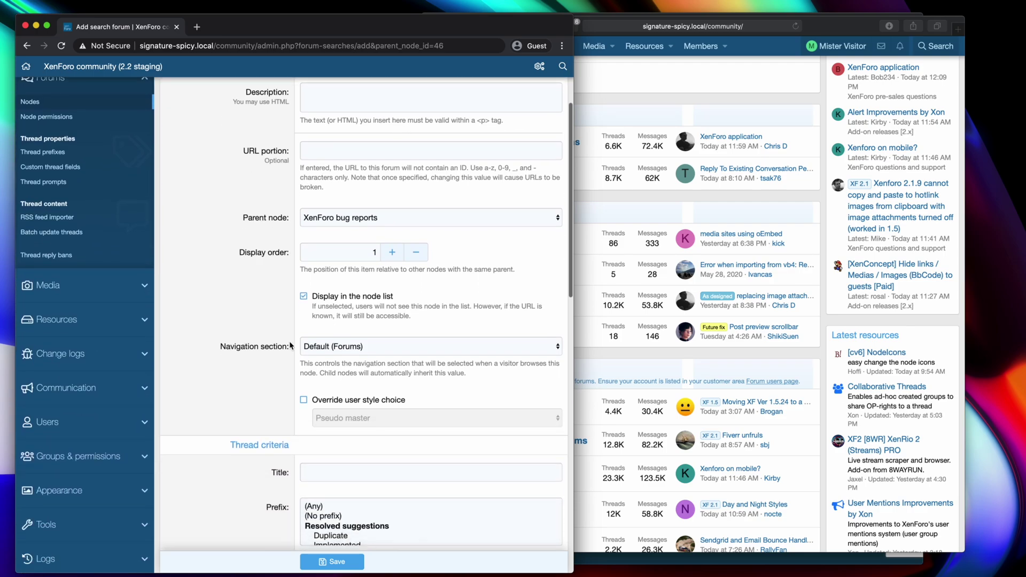
pyautogui.scroll(-2, 287, 393)
pyautogui.scroll(-2, 287, 393)
pyautogui.scroll(-2, 287, 393)
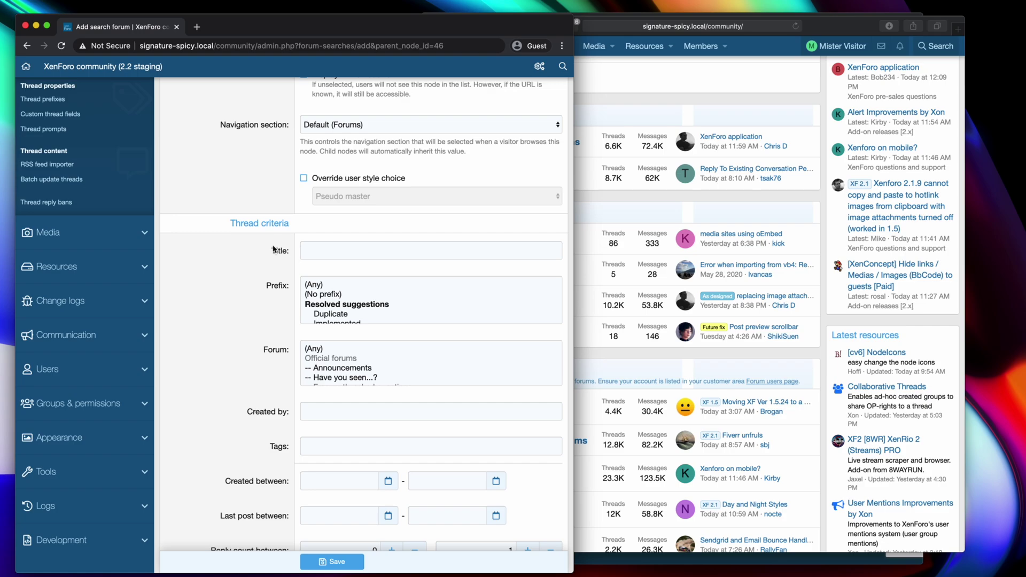
pyautogui.scroll(-1, 261, 273)
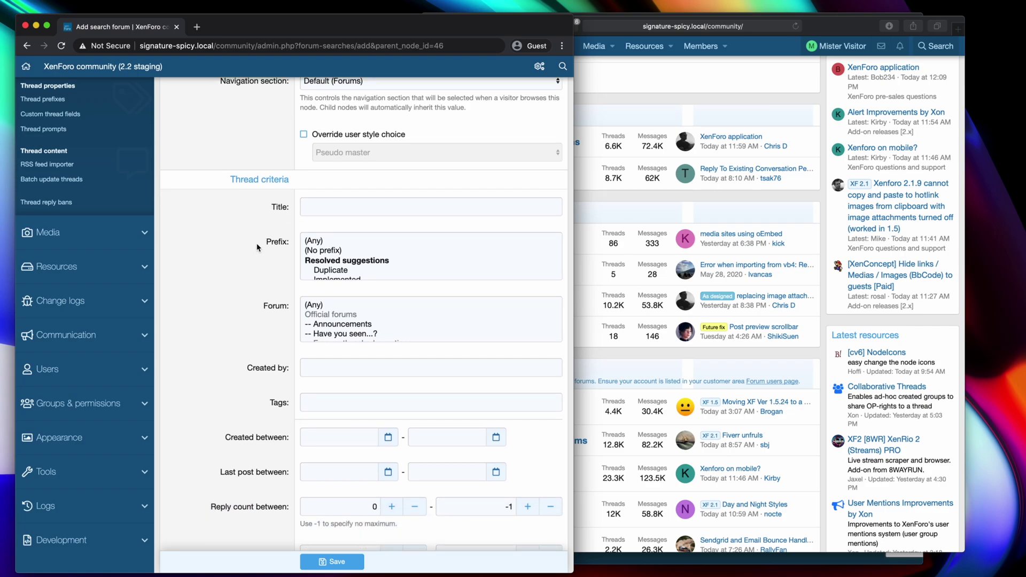
pyautogui.scroll(-1, 250, 252)
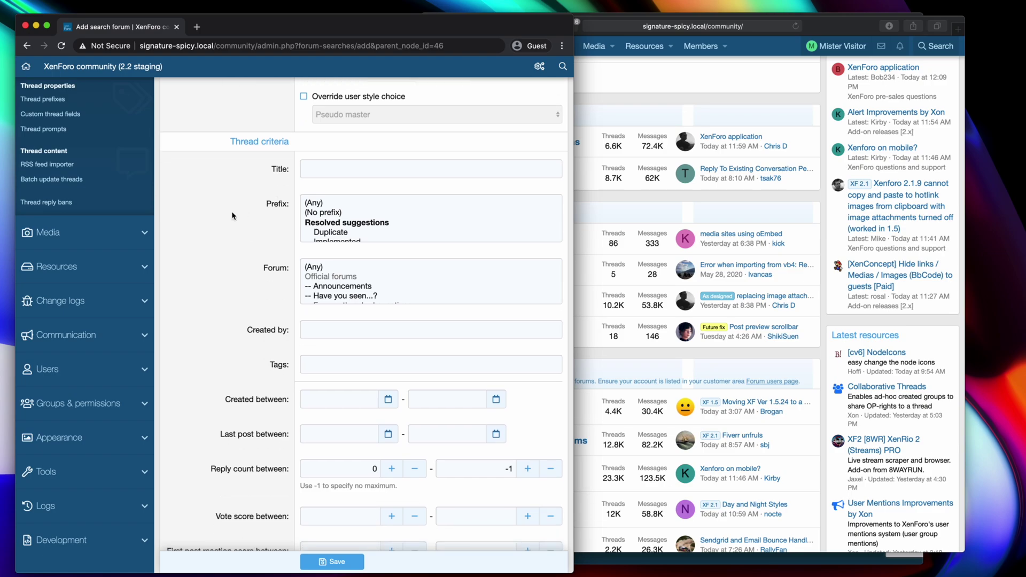
pyautogui.scroll(-1, 327, 224)
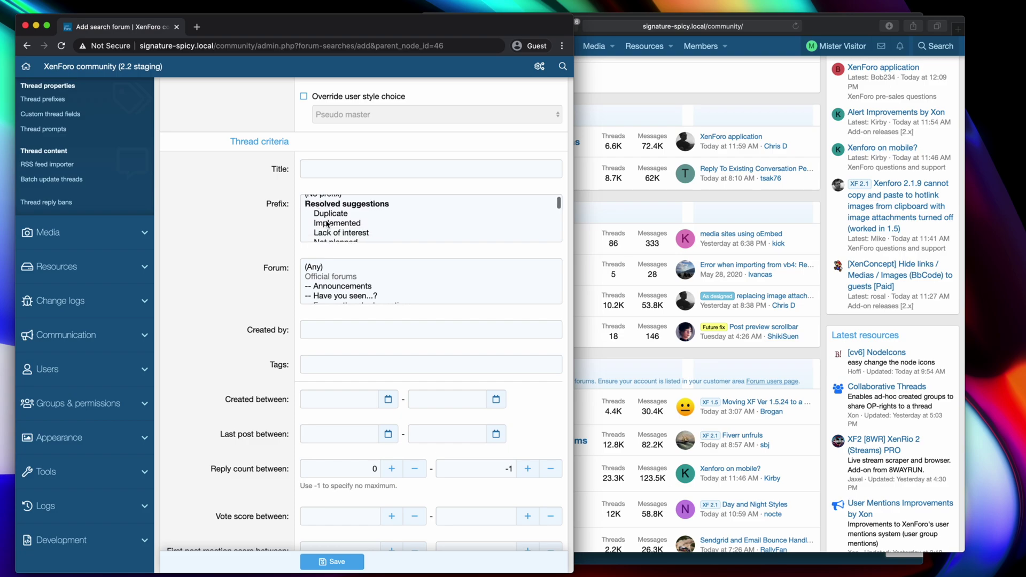
pyautogui.scroll(-2, 326, 224)
pyautogui.scroll(-1, 327, 224)
pyautogui.scroll(-1, 327, 224)
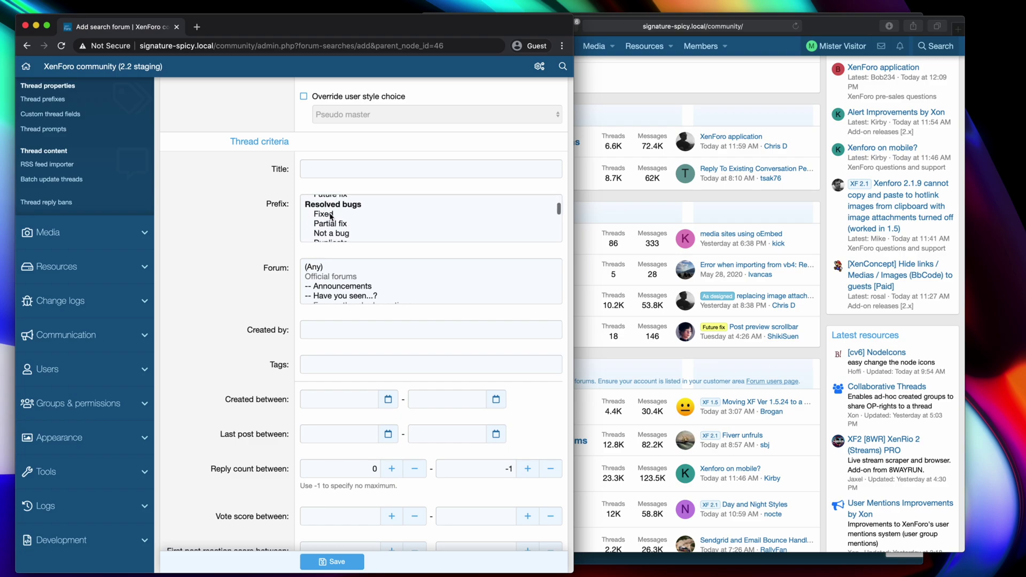
# Restrict criteria to the Fixed prefix and threads created from 2020-05-01.
pyautogui.click(328, 215)
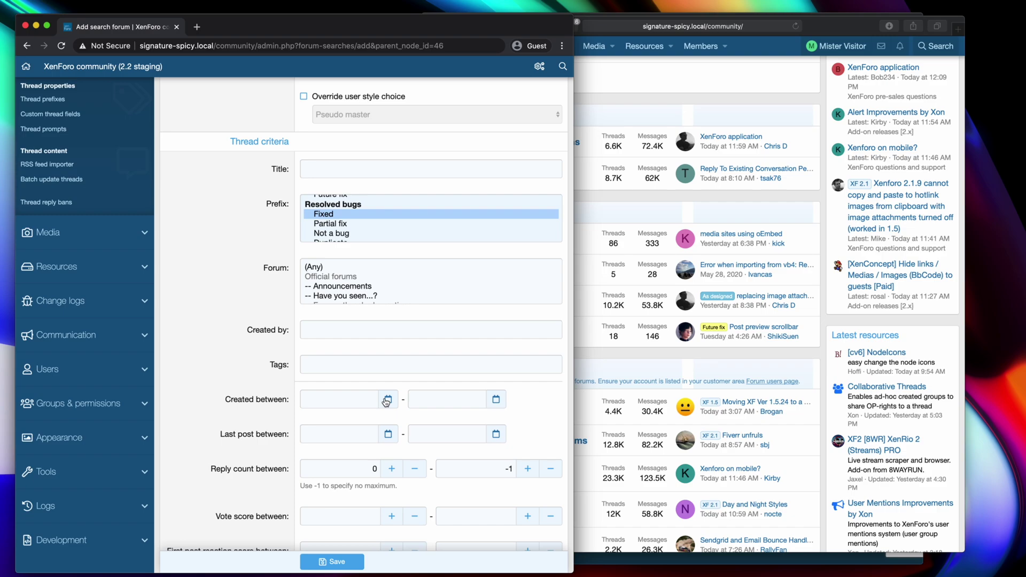
pyautogui.click(386, 401)
pyautogui.click(309, 422)
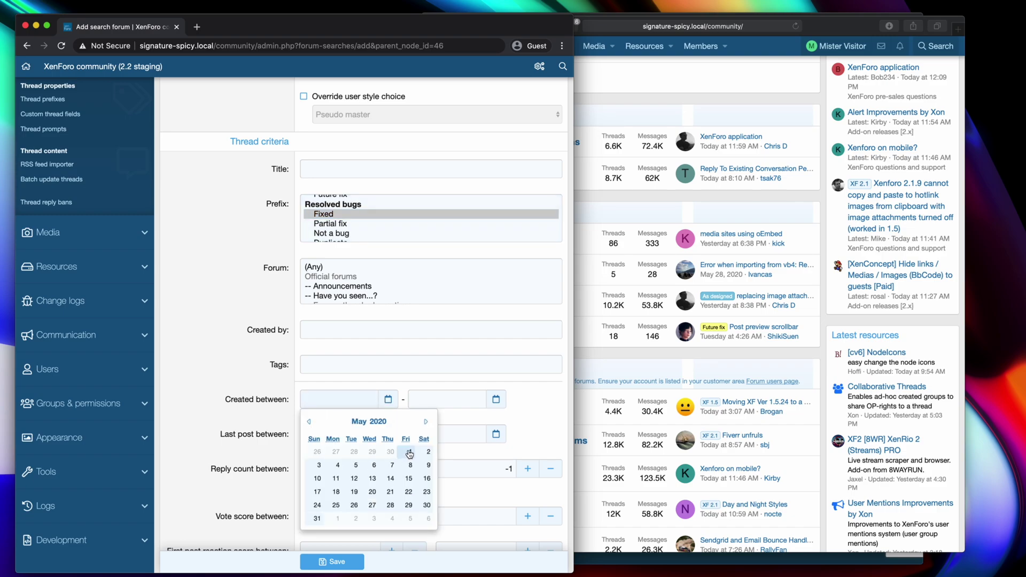
pyautogui.click(409, 453)
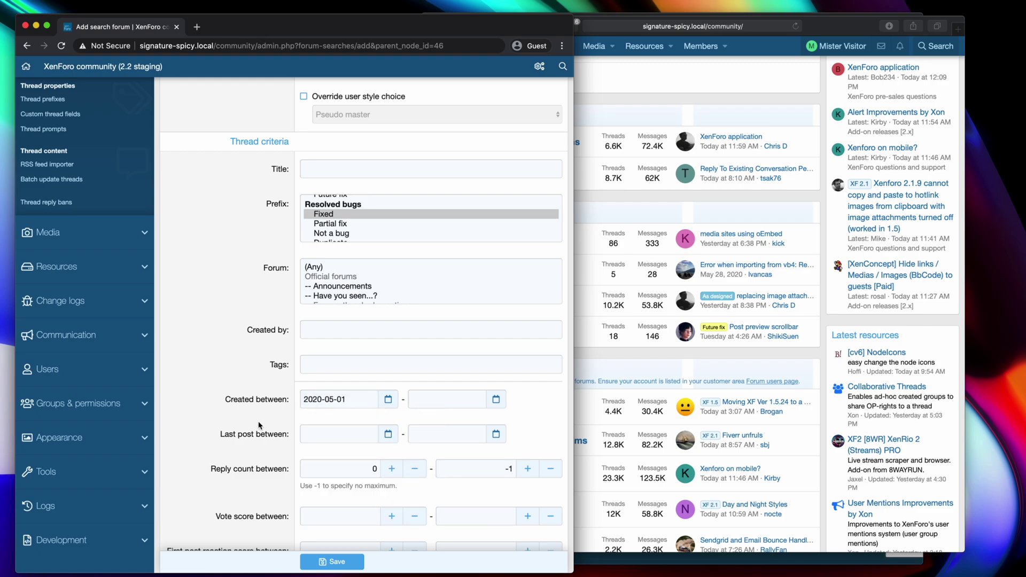
pyautogui.scroll(-5, 258, 425)
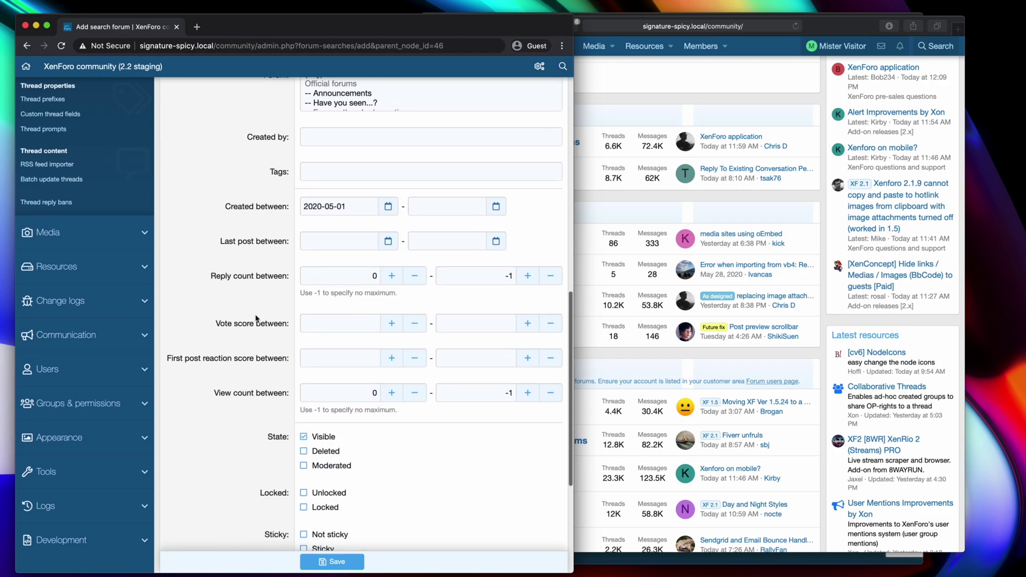
pyautogui.scroll(-1, 258, 319)
pyautogui.scroll(-3, 252, 390)
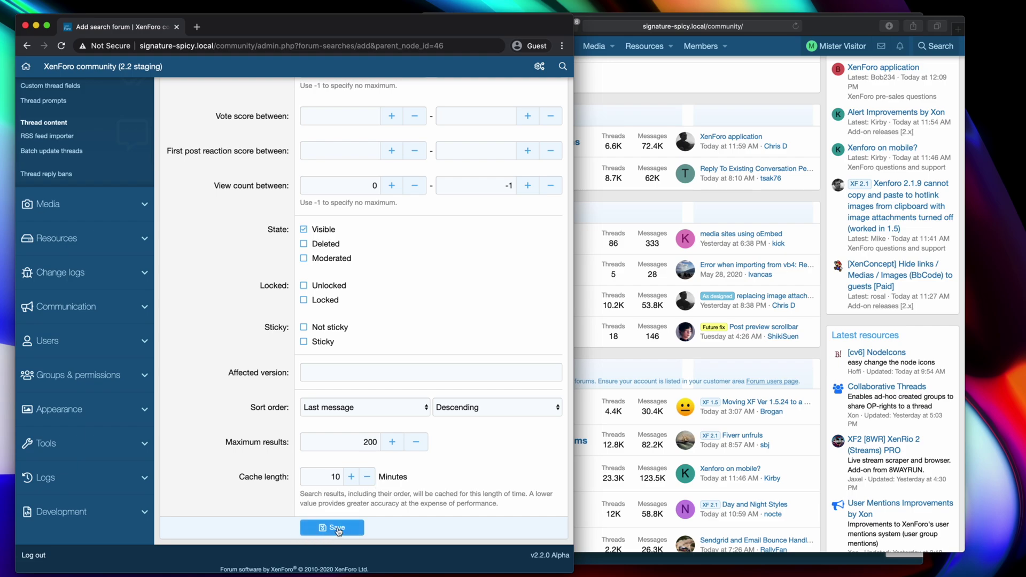
# Save the search forum and locate it in the Nodes list.
pyautogui.click(336, 529)
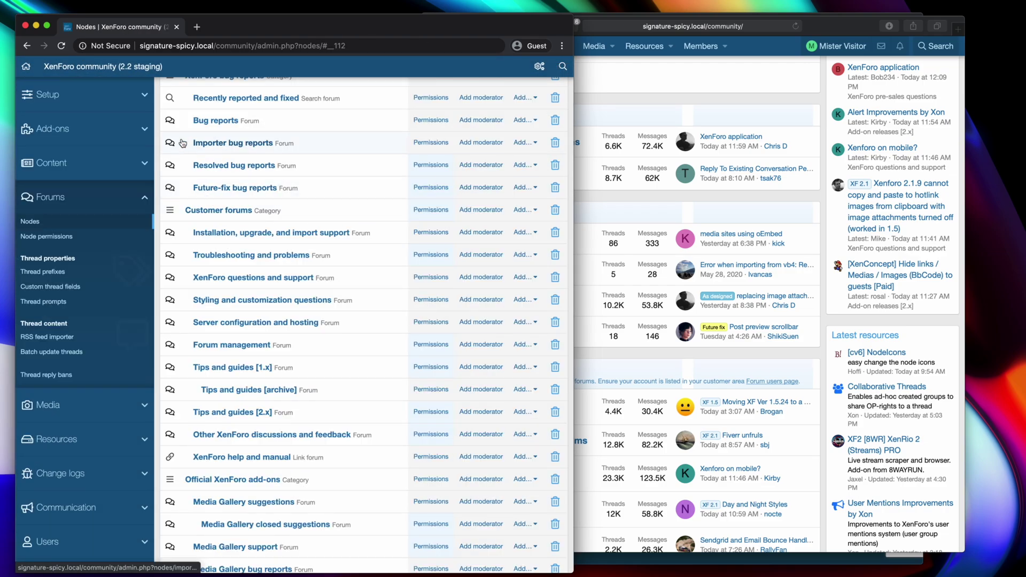
pyautogui.scroll(2, 244, 211)
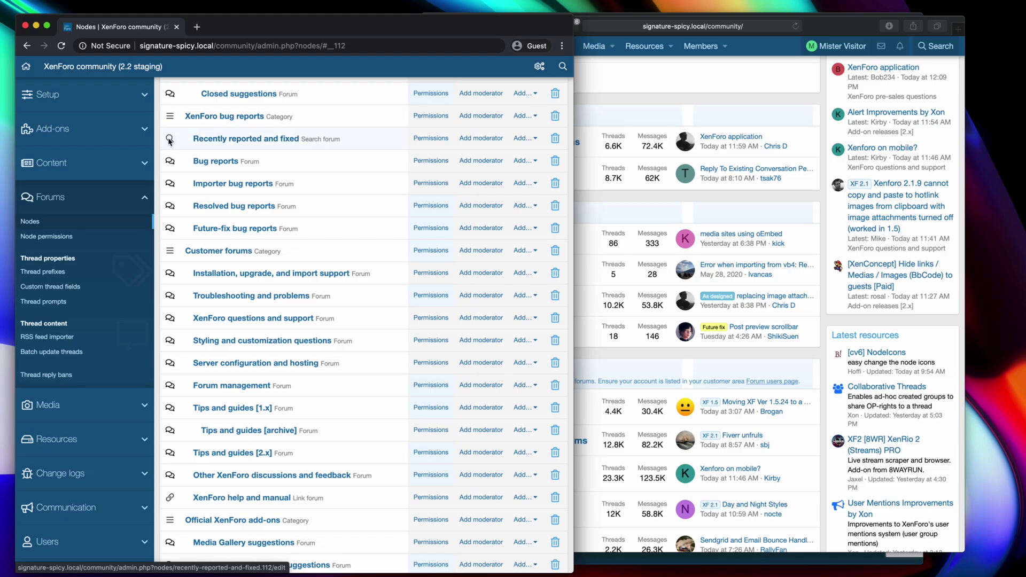
# Reload the public forum index in Safari to show the new forum.
pyautogui.click(660, 101)
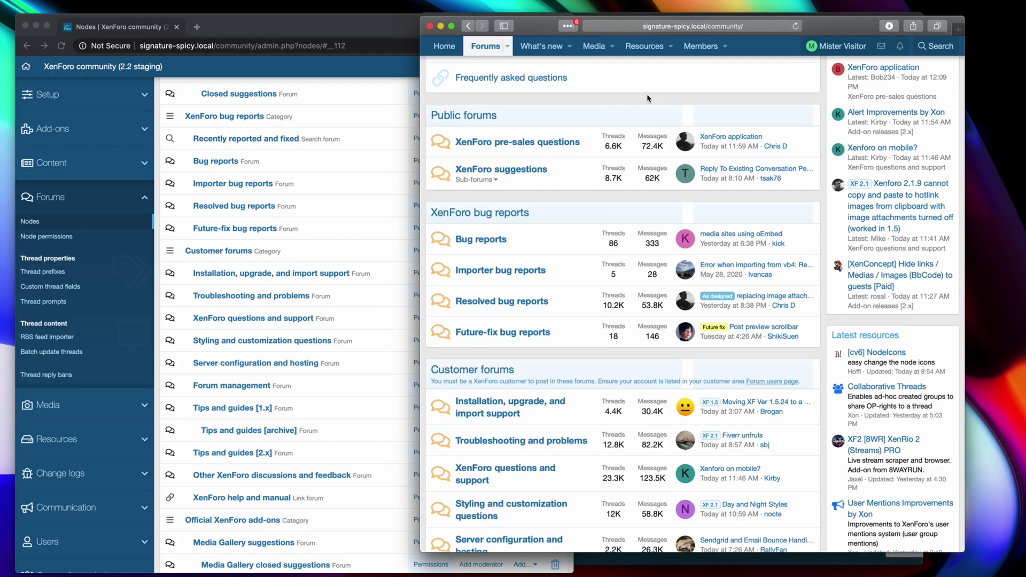
pyautogui.scroll(5, 650, 96)
pyautogui.click(485, 78)
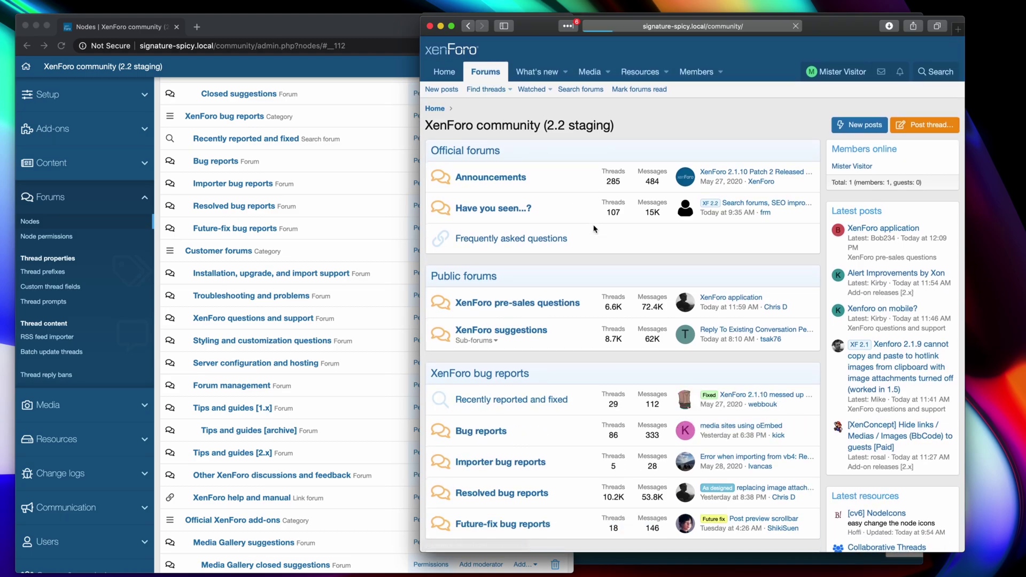
pyautogui.scroll(-5, 501, 287)
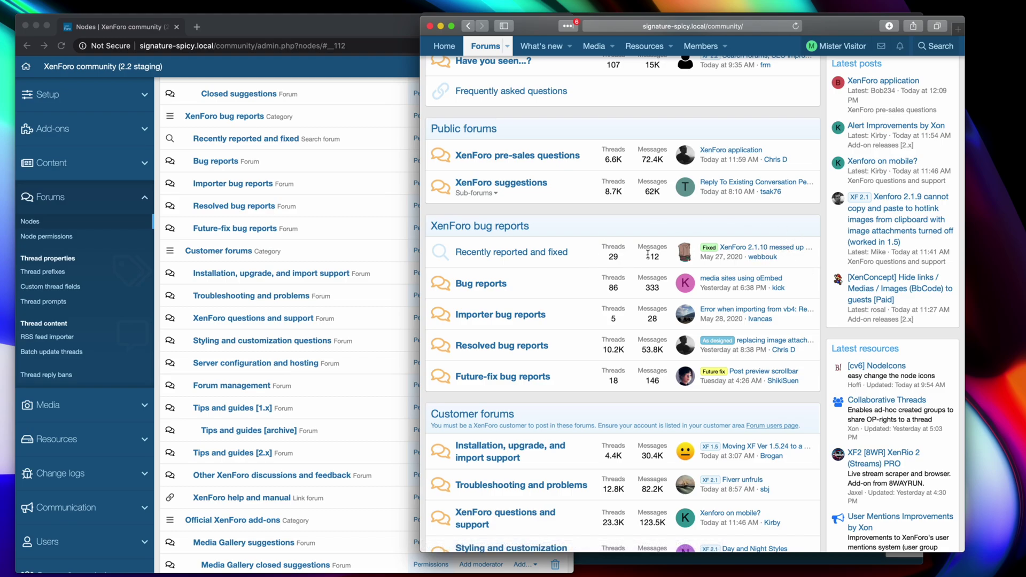
# Open 'Recently reported and fixed' and browse its Fixed-prefix thread listing.
pyautogui.click(511, 252)
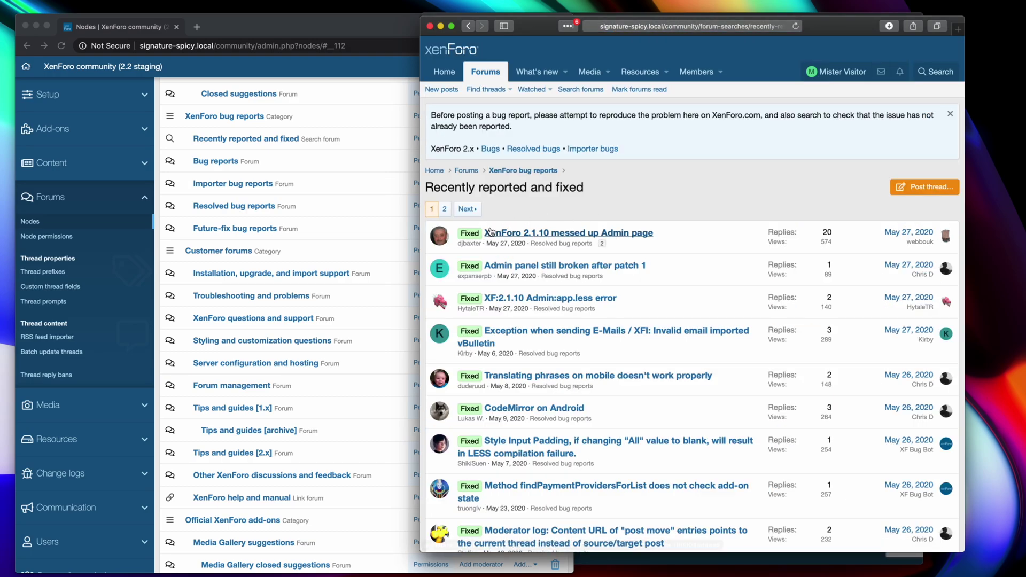
pyautogui.scroll(-3, 558, 251)
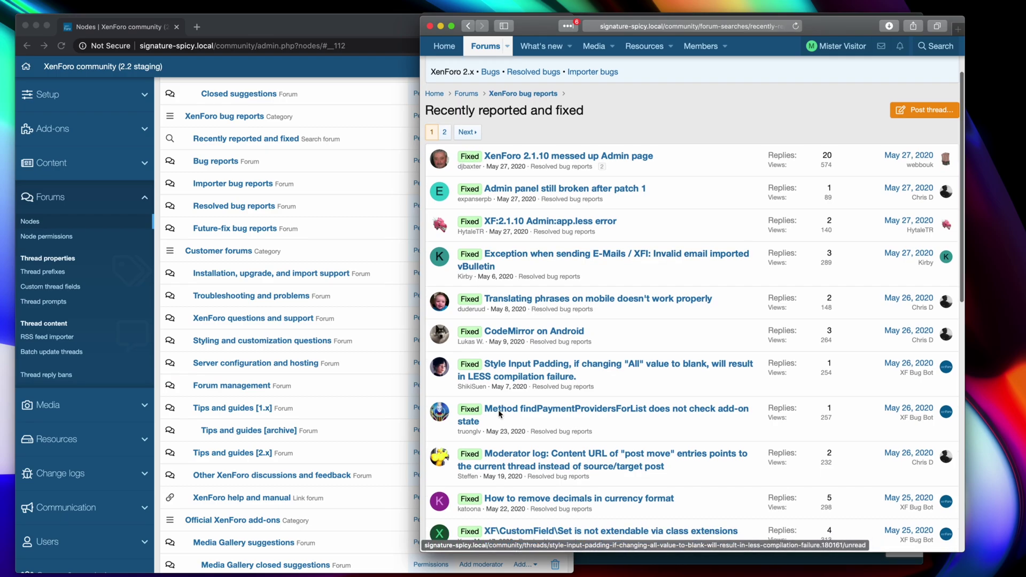
pyautogui.scroll(-5, 497, 412)
pyautogui.scroll(-2, 498, 412)
pyautogui.scroll(-2, 500, 412)
pyautogui.scroll(-3, 498, 409)
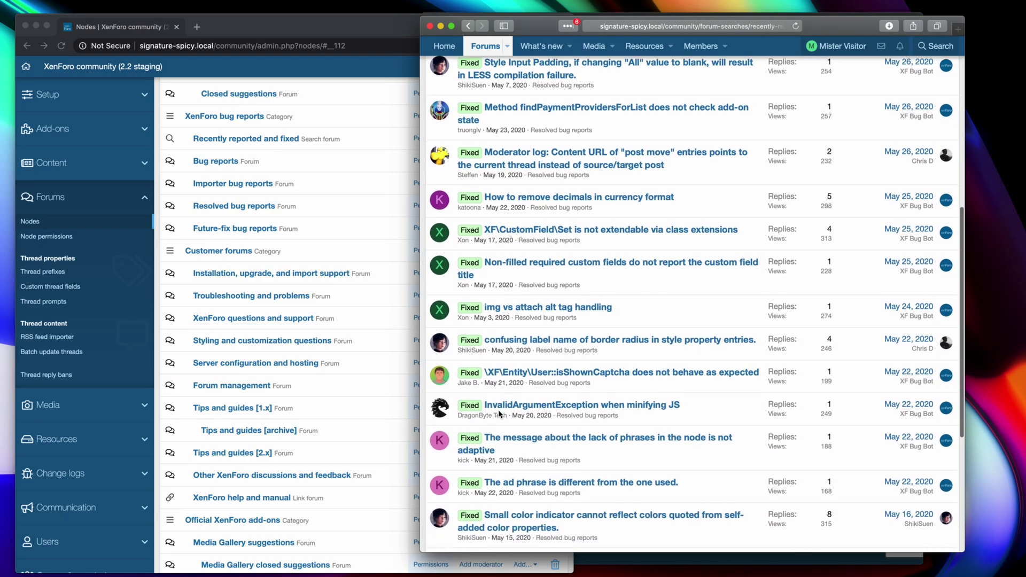
pyautogui.scroll(-2, 498, 409)
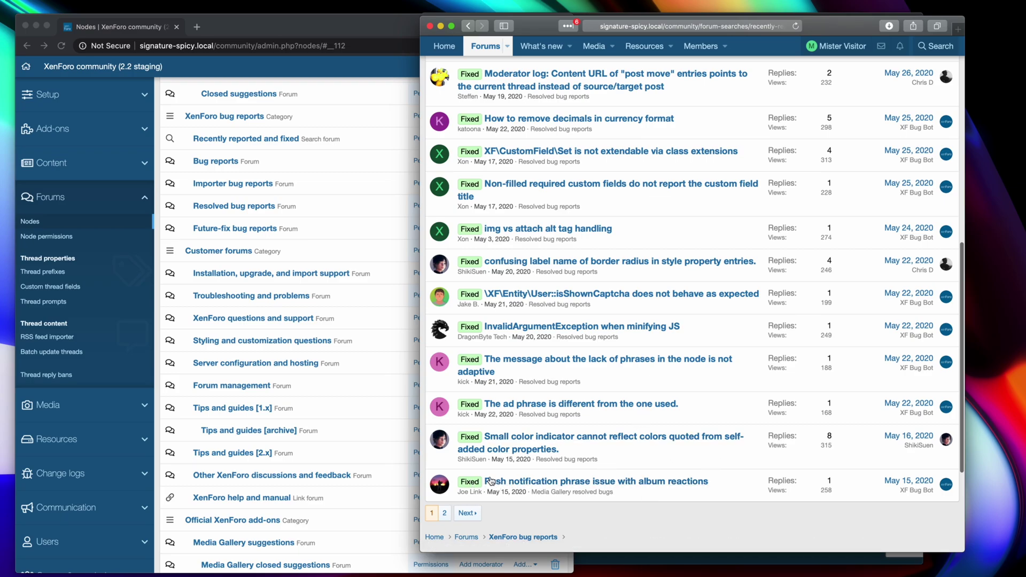
pyautogui.scroll(2, 472, 483)
pyautogui.scroll(-1, 507, 427)
pyautogui.scroll(-5, 533, 375)
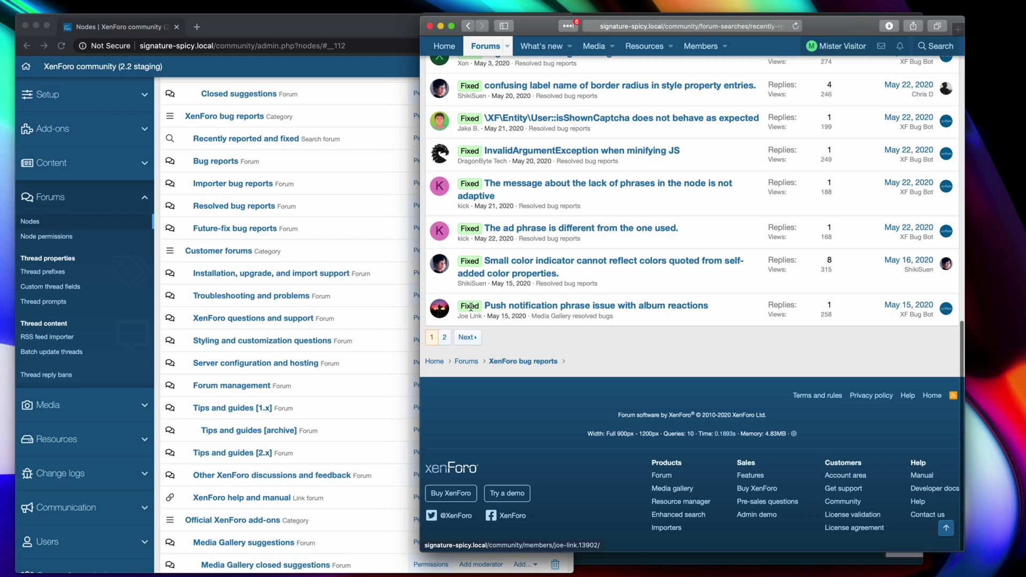